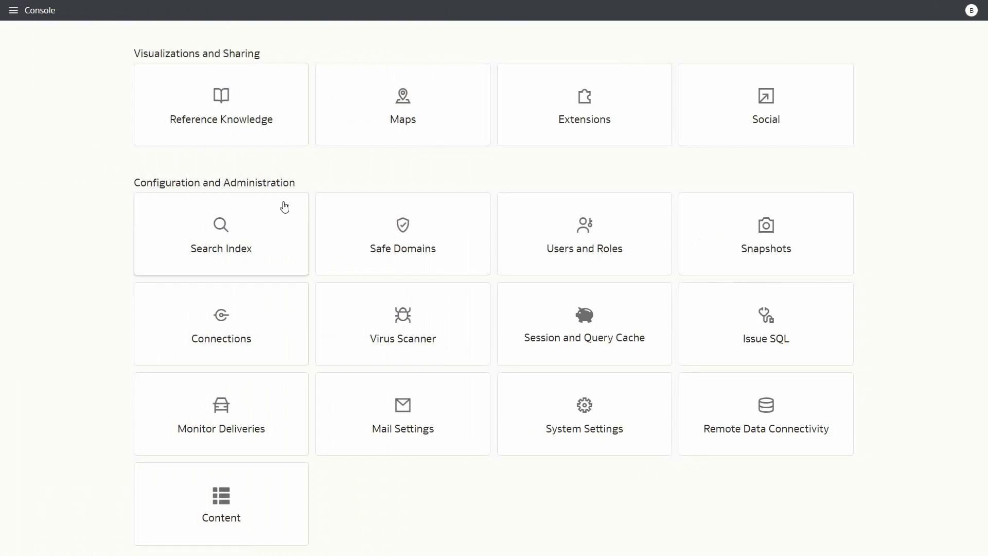
Step: Search application roles for 'Sal' and view the users of Sales_VP_Americas
{"action": "left_click", "coordinate": [585, 227]}
{"action": "left_click", "coordinate": [114, 34]}
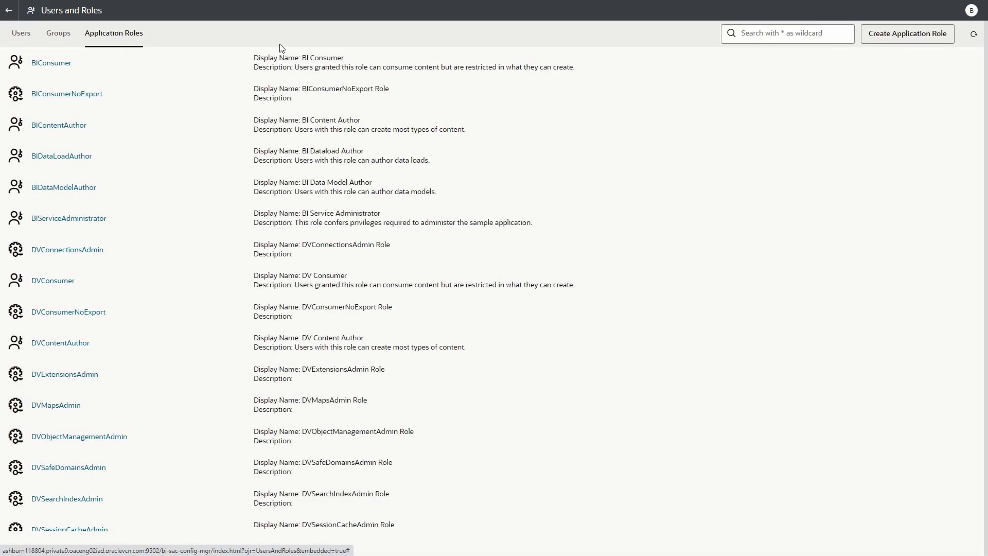
{"action": "left_click", "coordinate": [746, 35]}
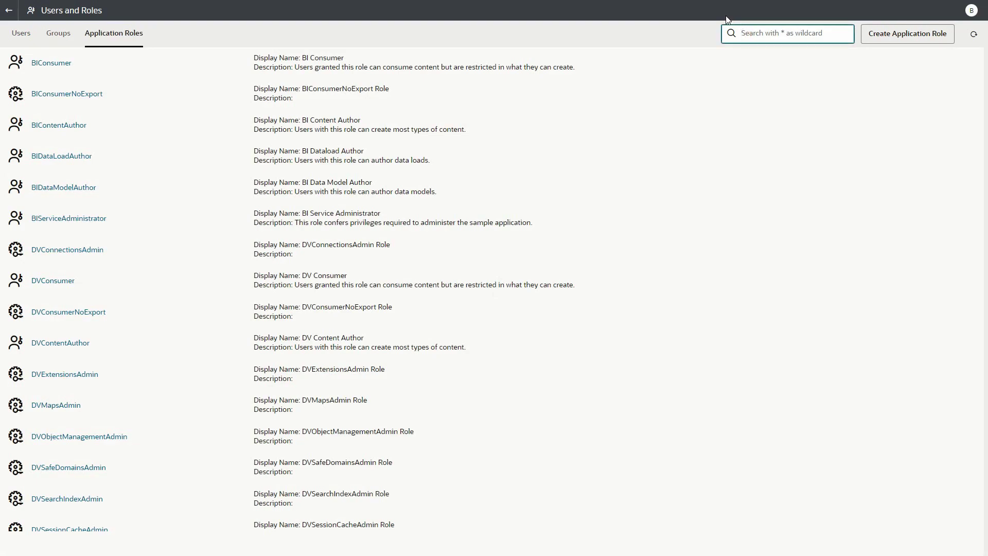
{"action": "type", "text": "Sales*"}
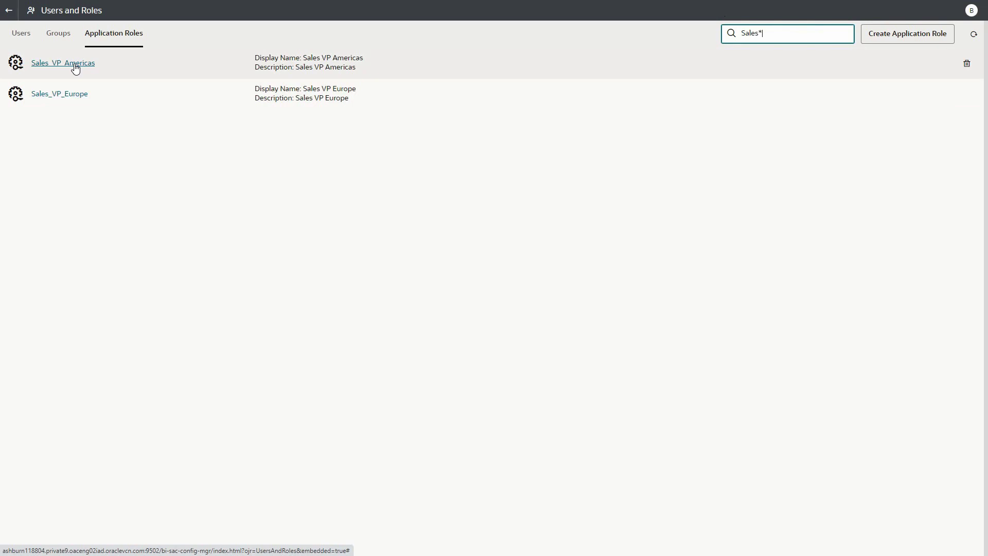
{"action": "left_click", "coordinate": [73, 65]}
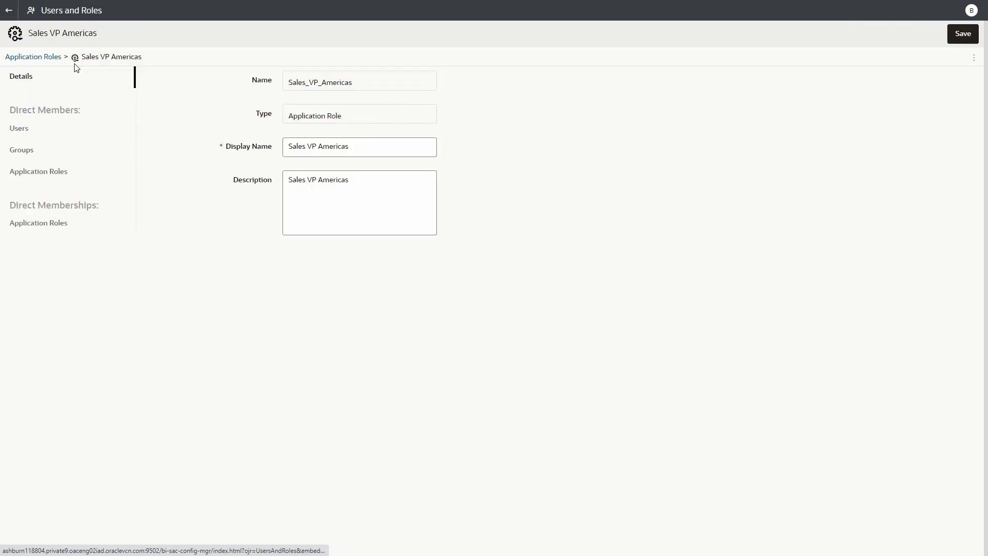
{"action": "left_click", "coordinate": [20, 128]}
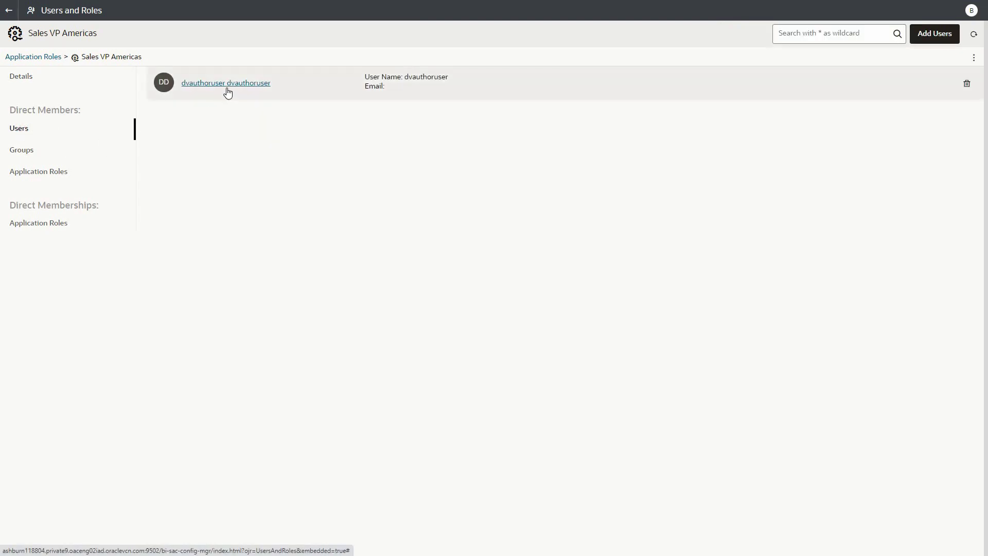
{"action": "left_click", "coordinate": [34, 57]}
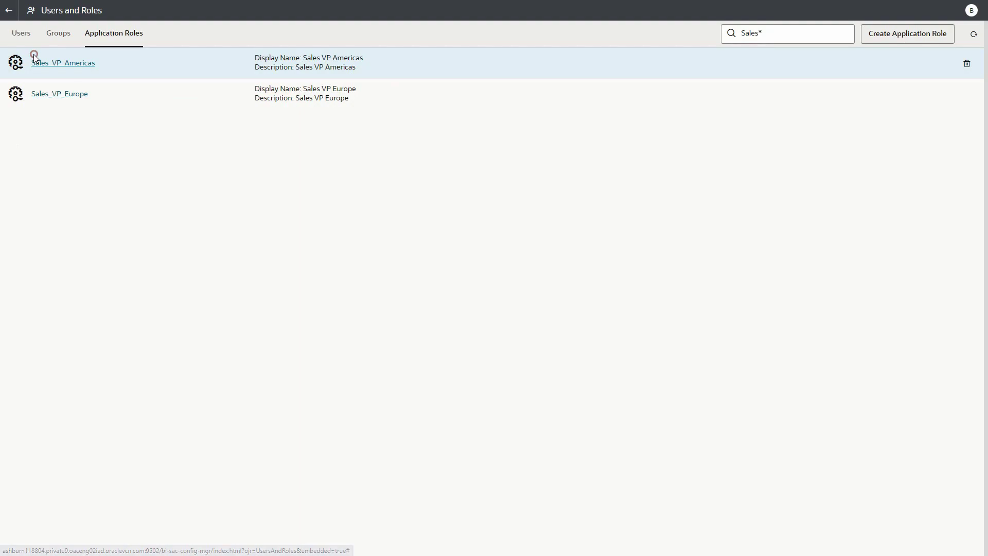
Step: Confirm Sales_VP_Europe has one user member and return to the Console
{"action": "left_click", "coordinate": [73, 96]}
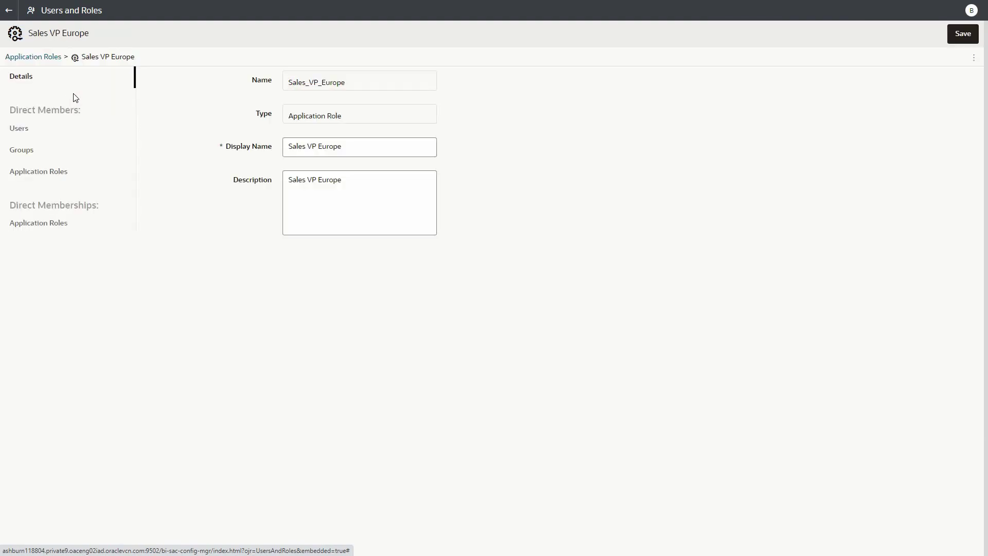
{"action": "left_click", "coordinate": [21, 132]}
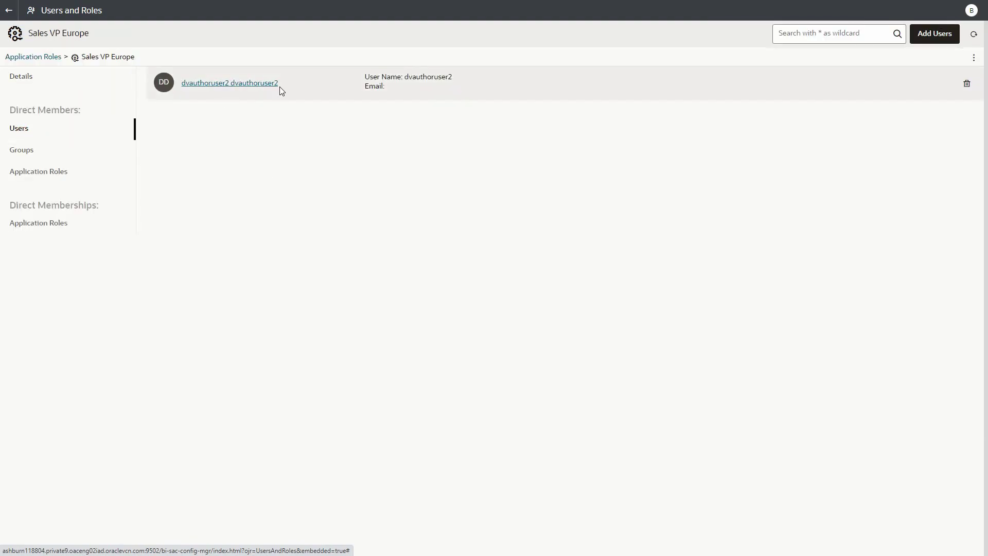
{"action": "left_click", "coordinate": [35, 57]}
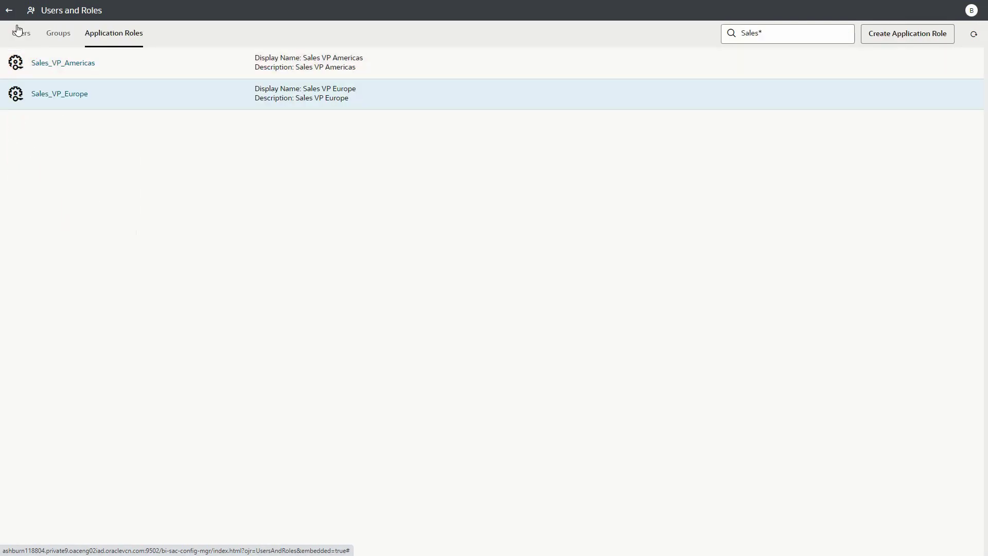
{"action": "left_click", "coordinate": [8, 10]}
Step: Create a dataset on ADW DATABASE and drag the SH tables CHANNELS through SALES onto the canvas
{"action": "left_click", "coordinate": [13, 12]}
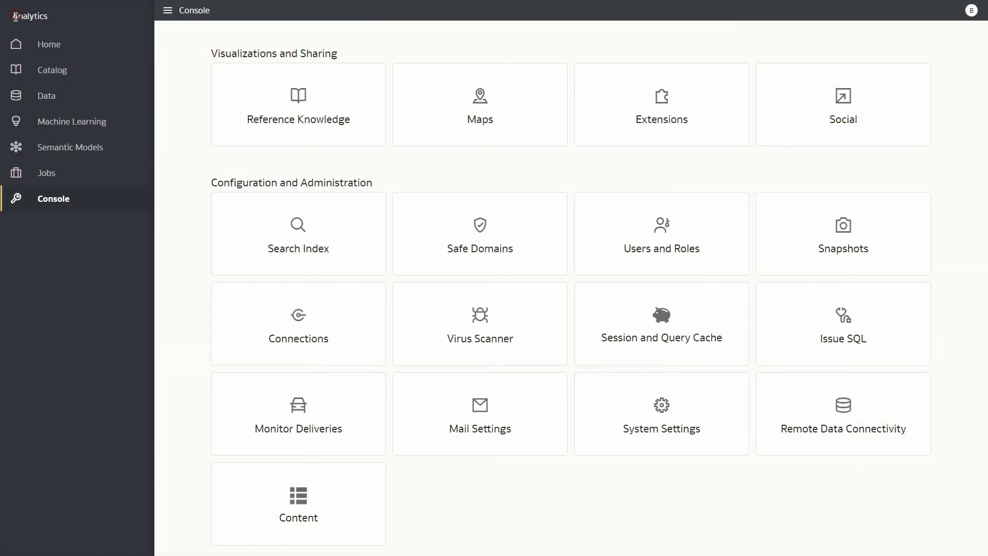
{"action": "left_click", "coordinate": [23, 44]}
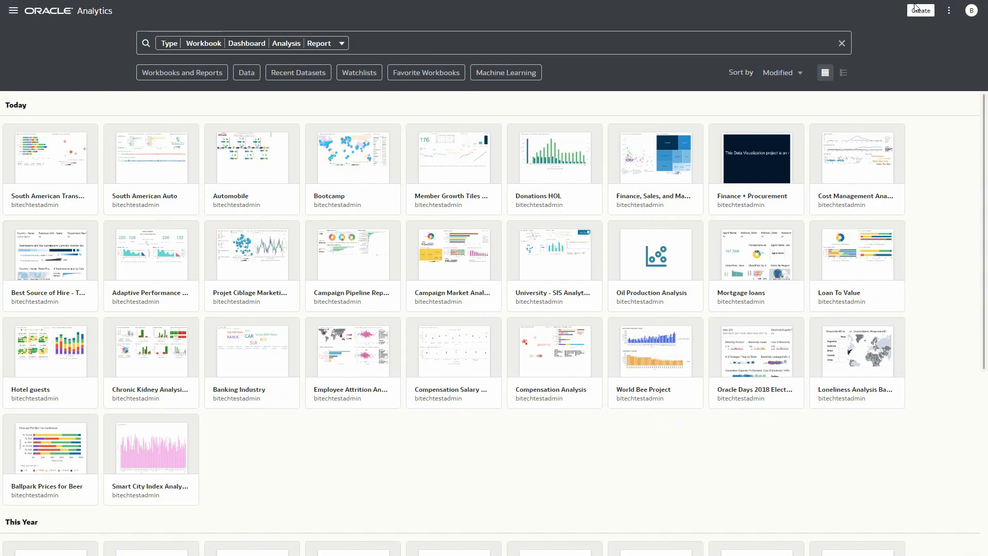
{"action": "left_click", "coordinate": [914, 9]}
{"action": "left_click", "coordinate": [874, 75]}
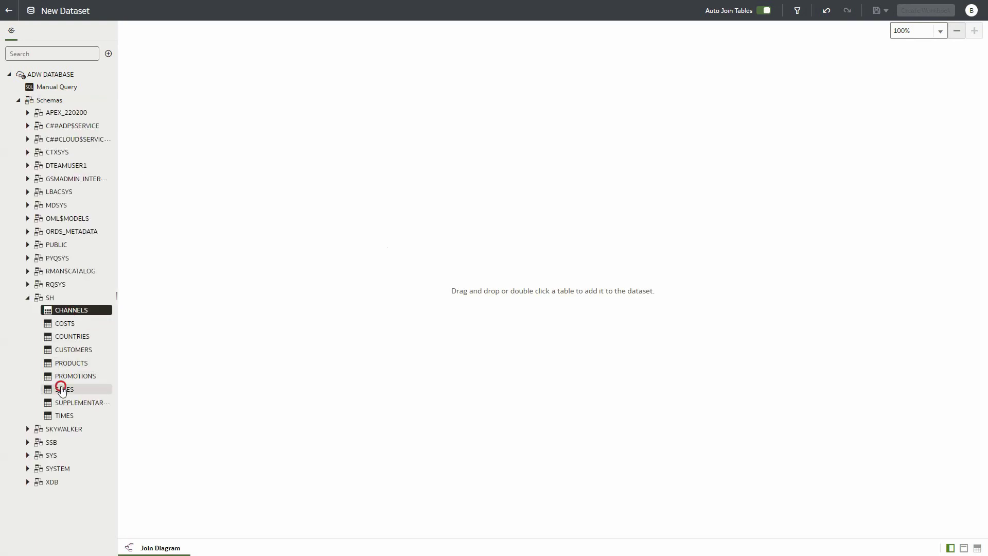
{"action": "left_click", "coordinate": [64, 389], "text": "shift"}
{"action": "left_click_drag", "start_coordinate": [64, 389], "coordinate": [440, 71]}
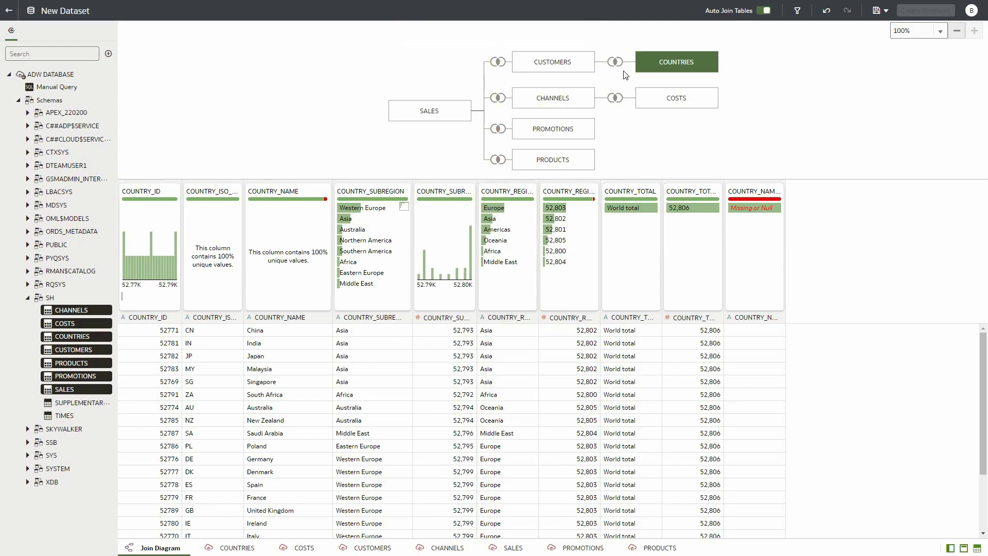
Step: Add the Sales VP Americas role to the role-based filters with a new filter
{"action": "left_click", "coordinate": [797, 12]}
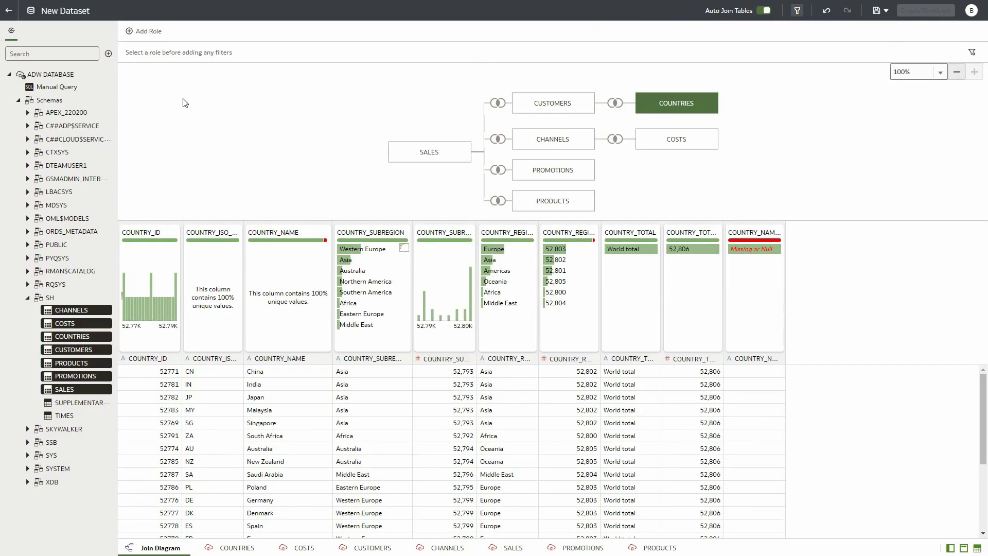
{"action": "left_click", "coordinate": [130, 34]}
{"action": "type", "text": "sales"}
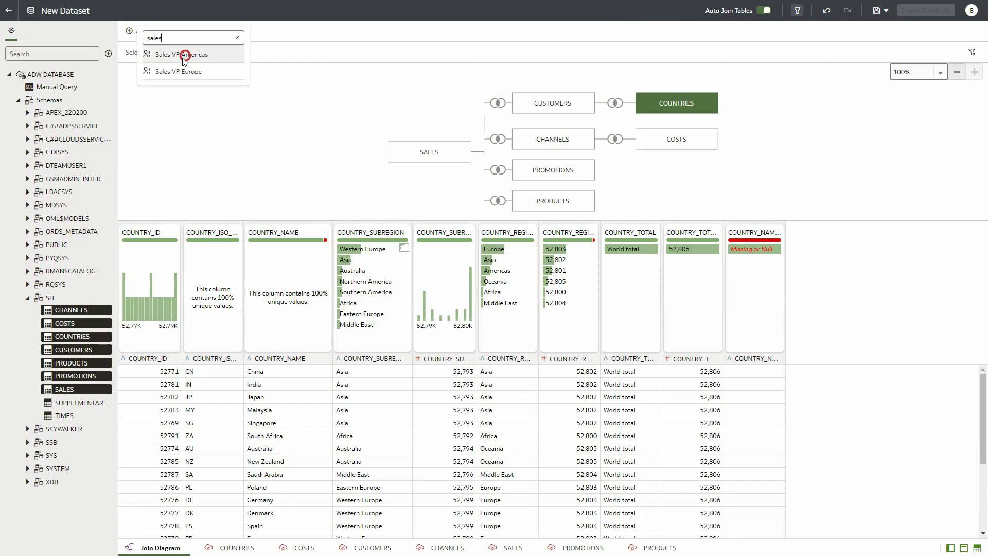
{"action": "left_click", "coordinate": [183, 55]}
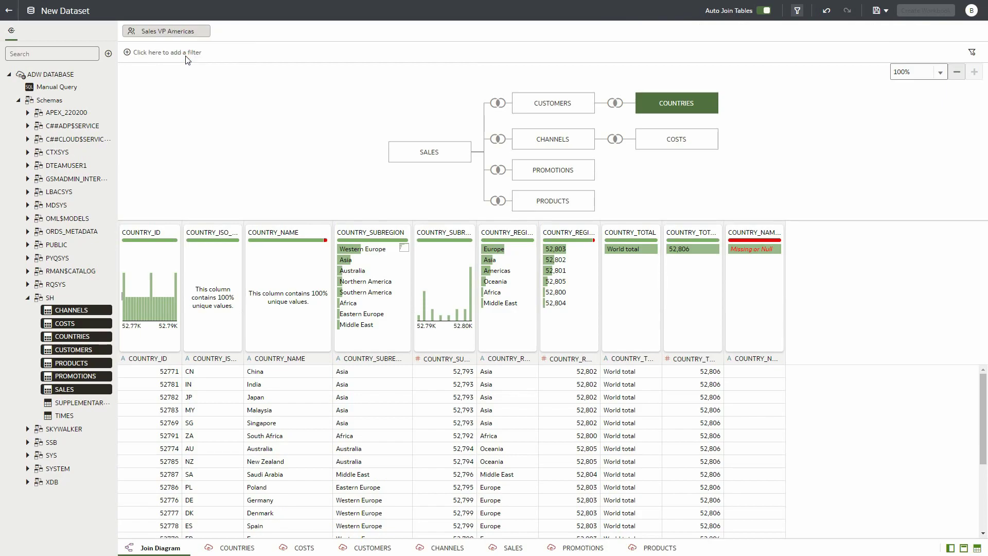
{"action": "left_click", "coordinate": [128, 54]}
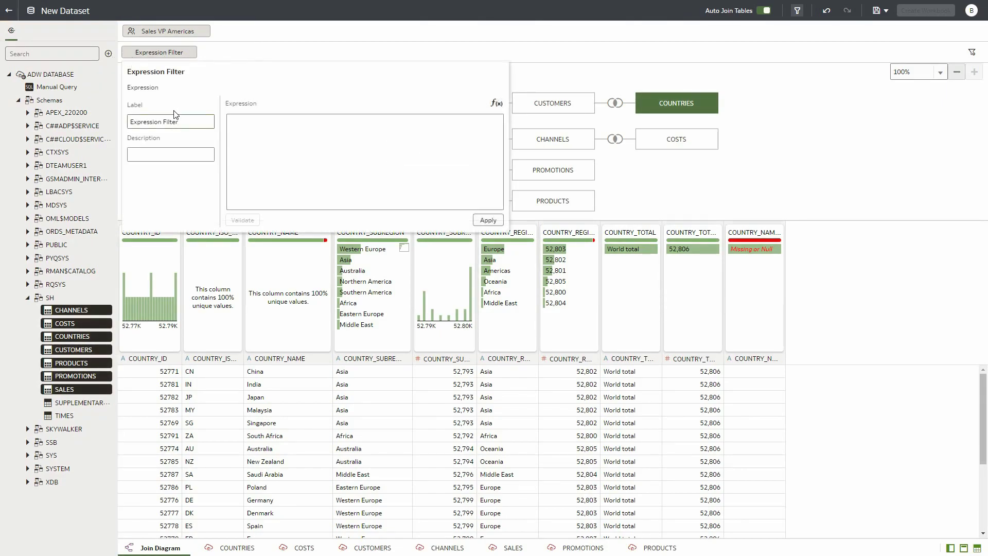
Step: Label the filter 'Filter Region = Americas' with COUNTRY_REGION = 'Americas', validated and applied
{"action": "left_click_drag", "start_coordinate": [183, 121], "coordinate": [85, 127]}
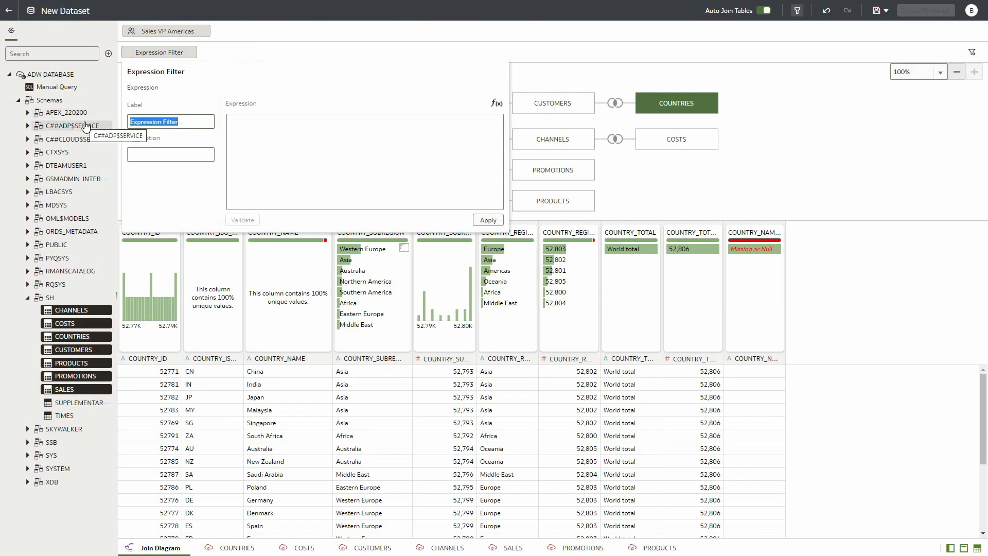
{"action": "type", "text": "Filter Region = Americas"}
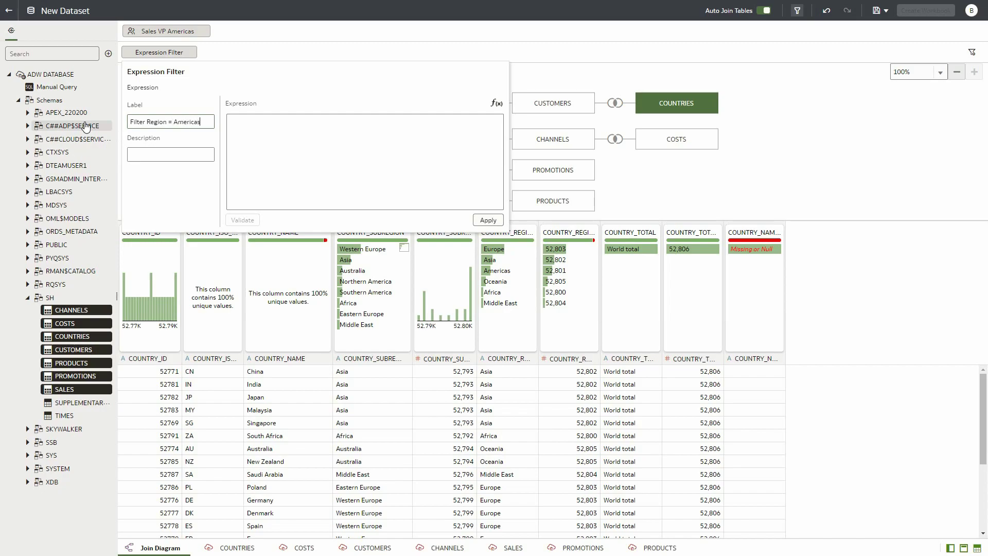
{"action": "left_click", "coordinate": [244, 124]}
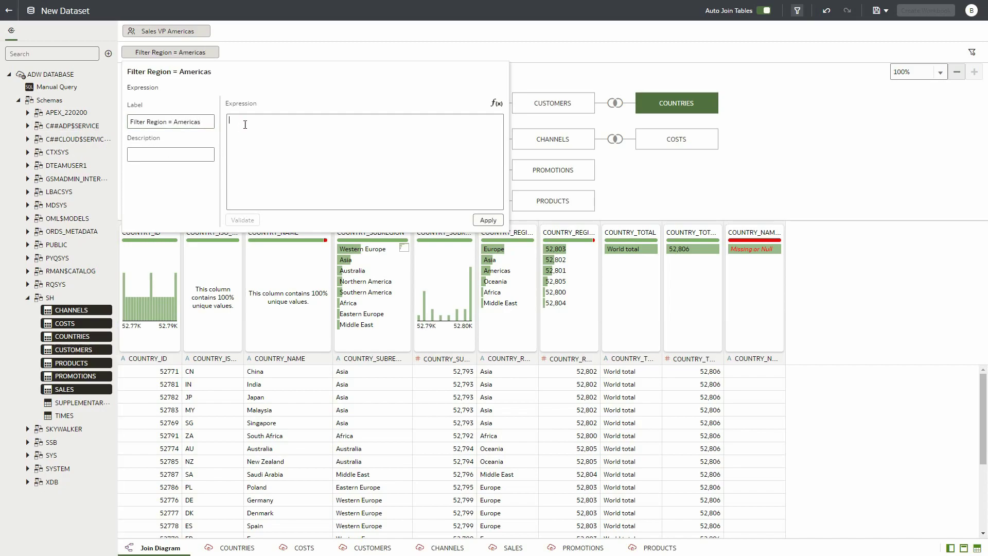
{"action": "type", "text": "Country_"}
{"action": "key", "text": "Return"}
{"action": "type", "text": "= 'Americas'"}
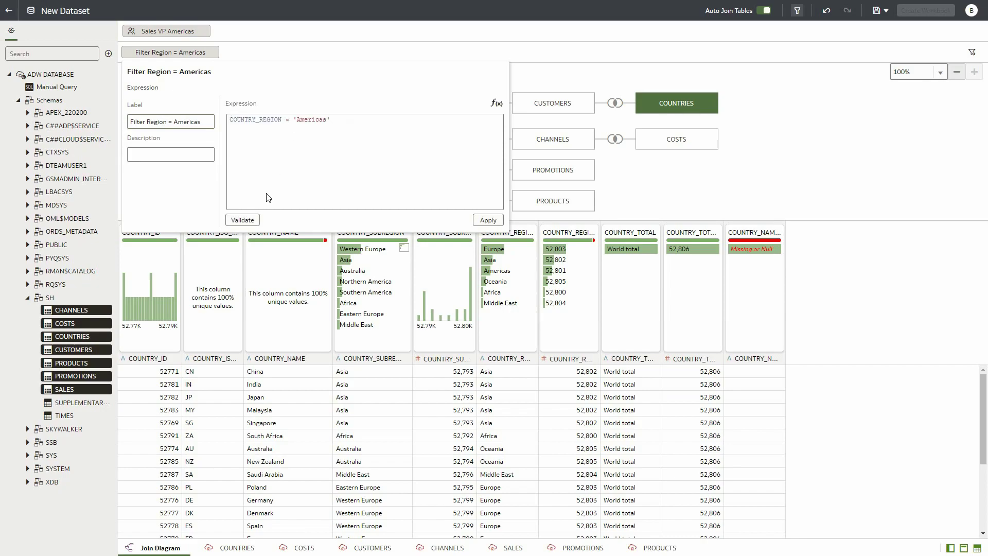
{"action": "left_click", "coordinate": [244, 220]}
{"action": "left_click", "coordinate": [476, 219]}
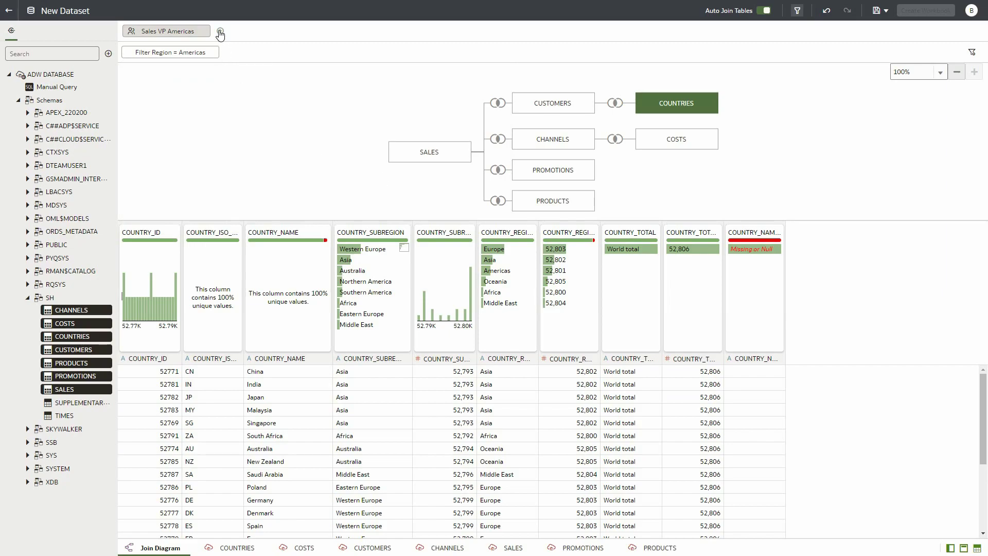
Step: Add a Sales VP Europe filter 'Filter Region = 'Europe'' using COUNTRY_REGION = 'Europe', validated and applied
{"action": "left_click", "coordinate": [220, 31]}
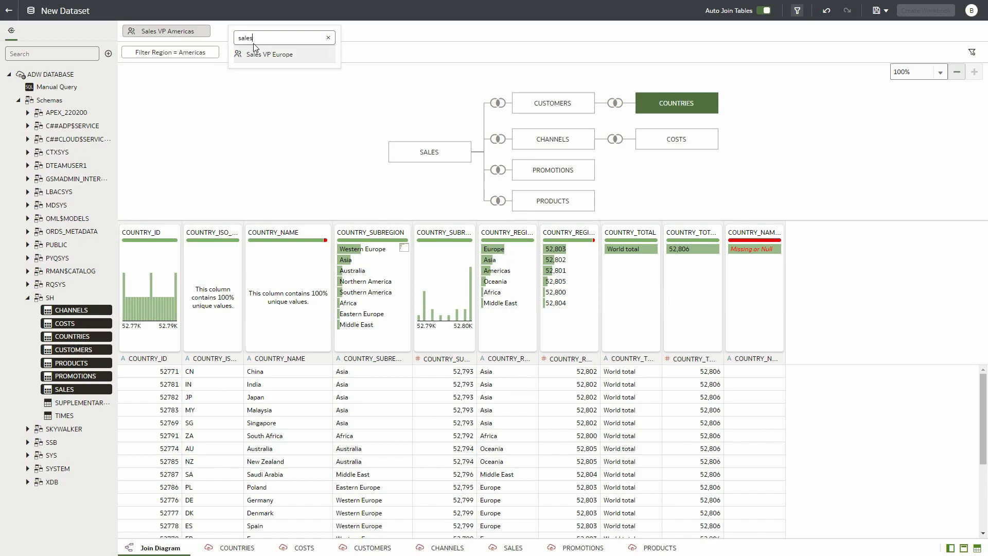
{"action": "left_click", "coordinate": [265, 54]}
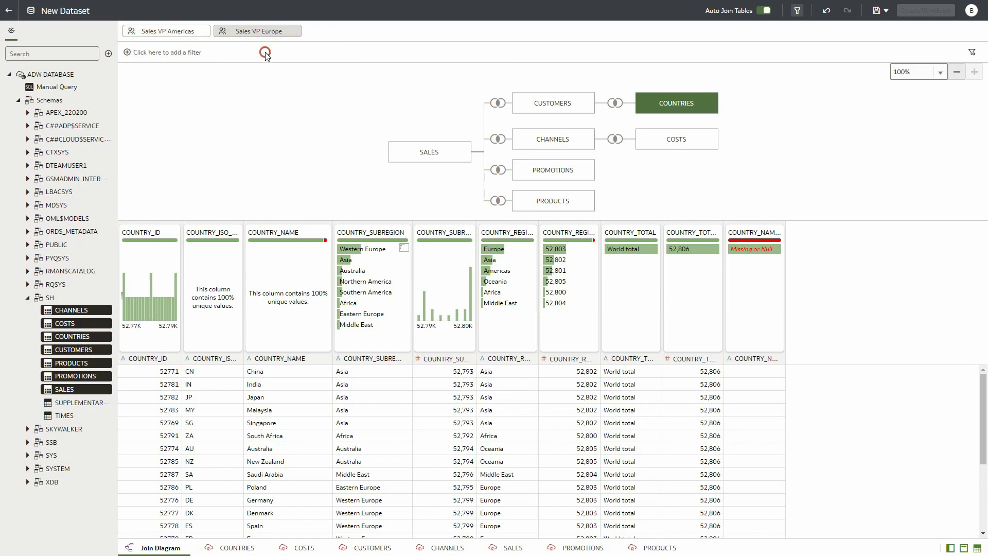
{"action": "left_click", "coordinate": [128, 53]}
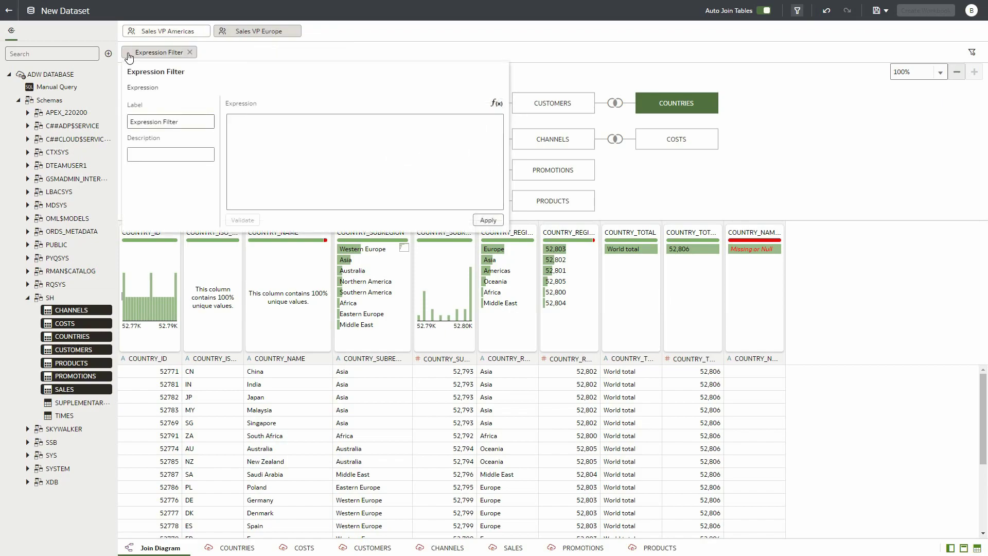
{"action": "left_click_drag", "start_coordinate": [185, 121], "coordinate": [119, 120]}
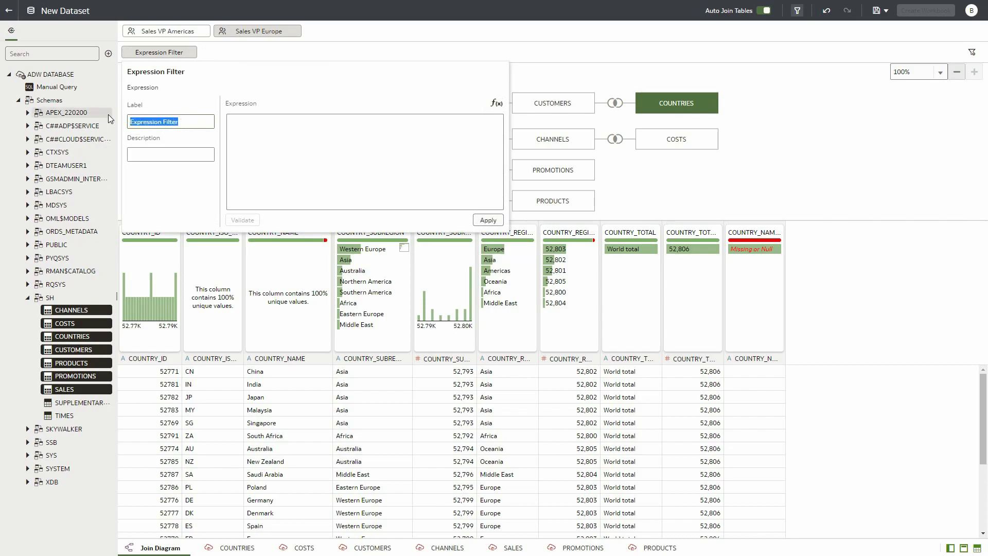
{"action": "type", "text": "Filter Region = 'Europe'"}
{"action": "left_click", "coordinate": [243, 126]}
{"action": "type", "text": "COUNTRY_REGION = 'Europ"}
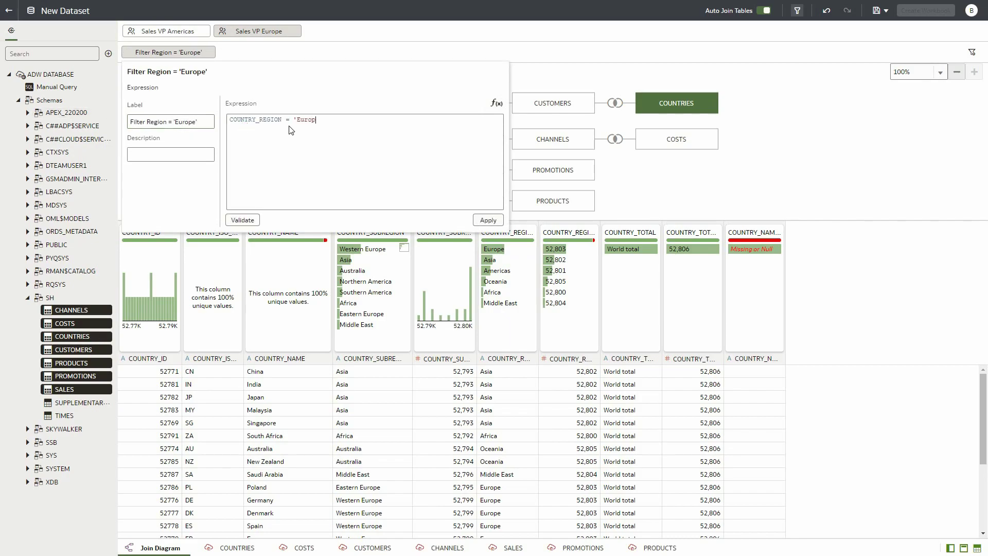
{"action": "left_click", "coordinate": [239, 220]}
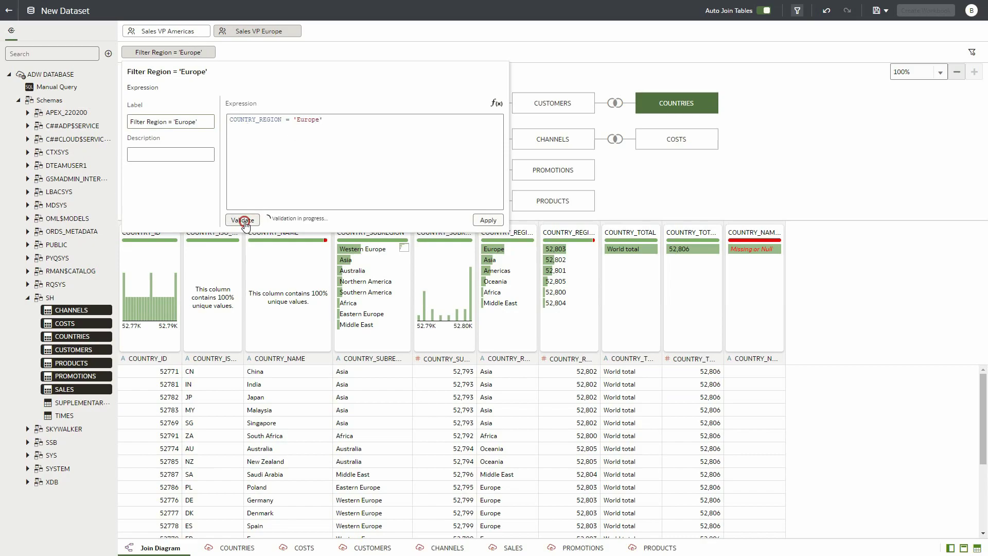
{"action": "left_click", "coordinate": [481, 219]}
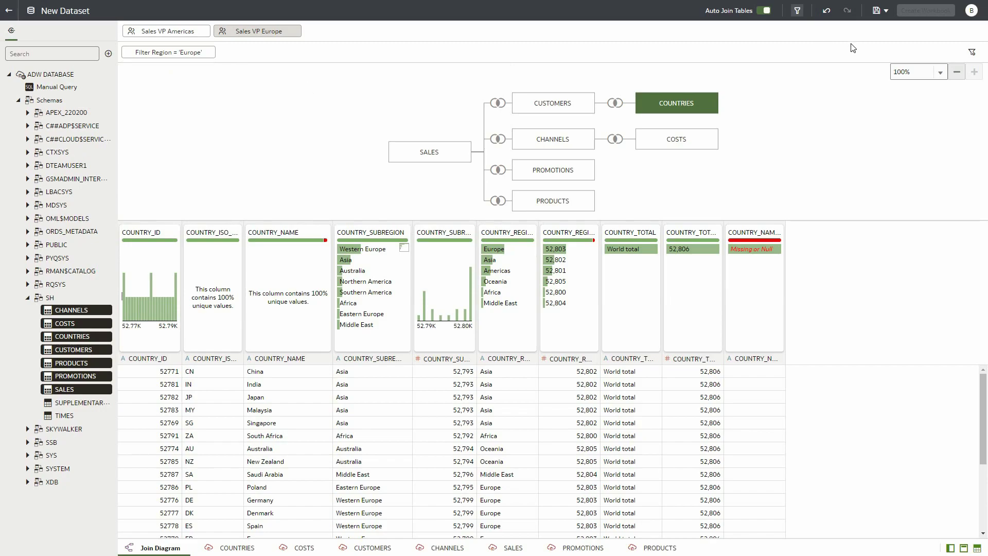
Step: Save the dataset as 'SALES FILTERED BY VP ROLES'
{"action": "left_click", "coordinate": [875, 11]}
{"action": "type", "text": "SALES FILTERED BY VP "}
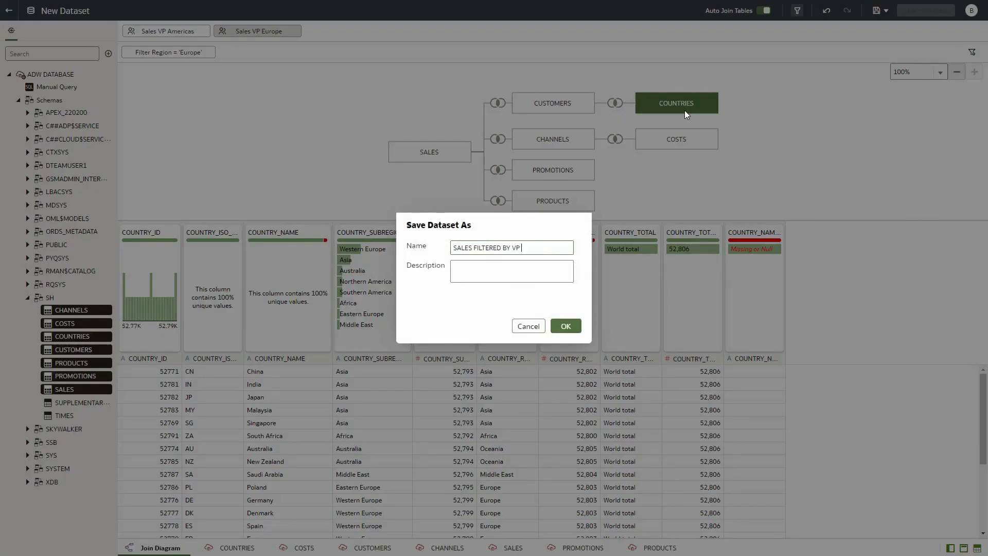
{"action": "type", "text": "ROLES"}
{"action": "left_click", "coordinate": [571, 329]}
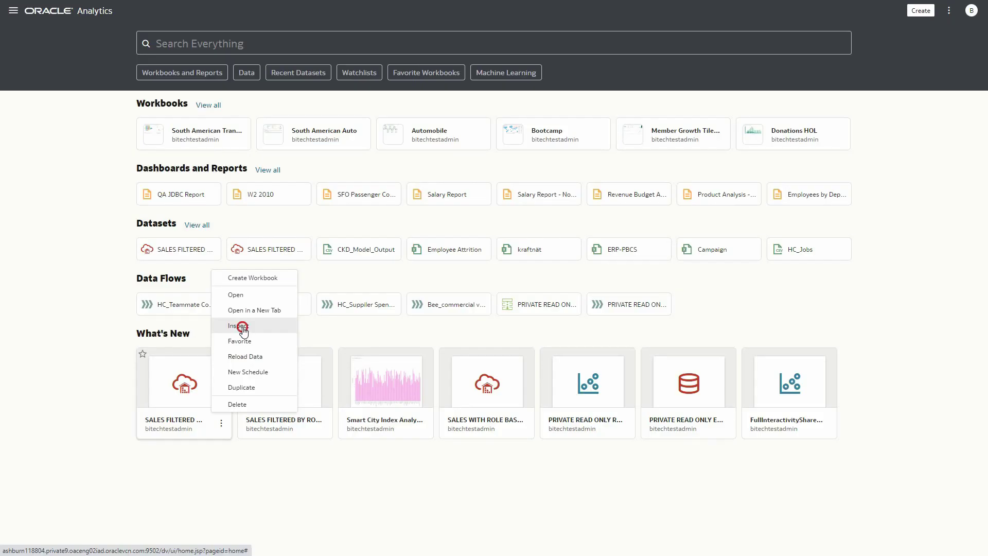
Step: Grant Authenticated User read-only access to the dataset, then sign out
{"action": "left_click", "coordinate": [243, 328]}
{"action": "left_click", "coordinate": [255, 228]}
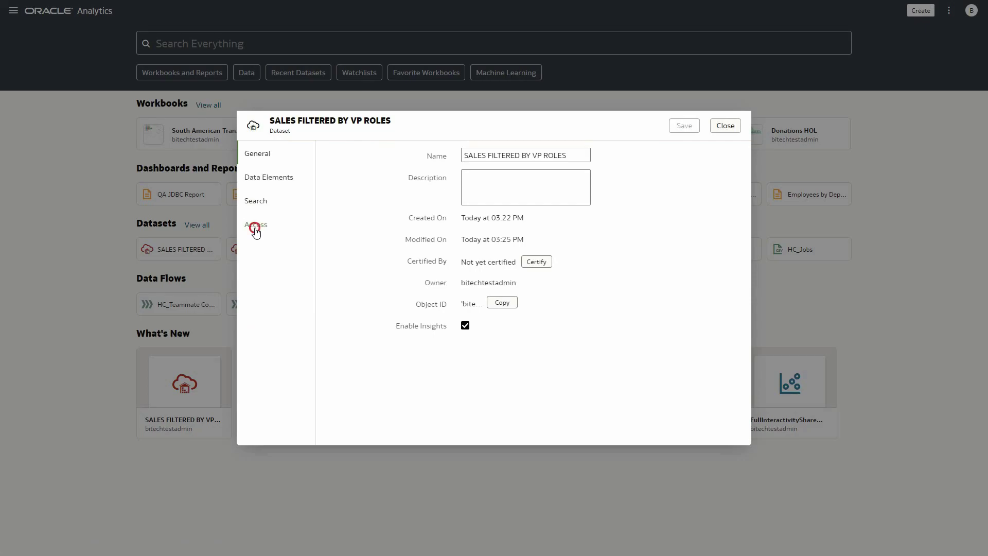
{"action": "left_click", "coordinate": [625, 154]}
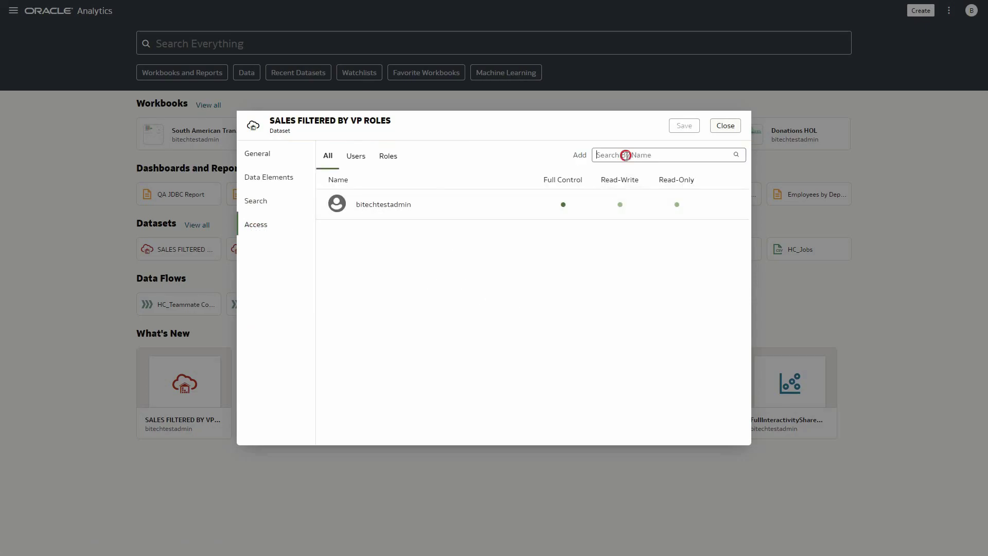
{"action": "type", "text": "authen"}
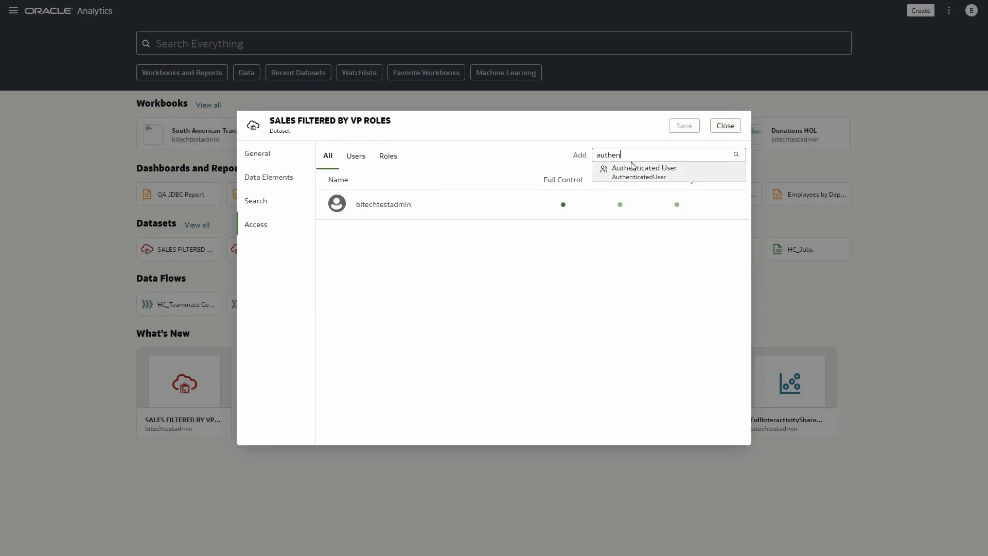
{"action": "left_click", "coordinate": [643, 170]}
{"action": "left_click", "coordinate": [684, 126]}
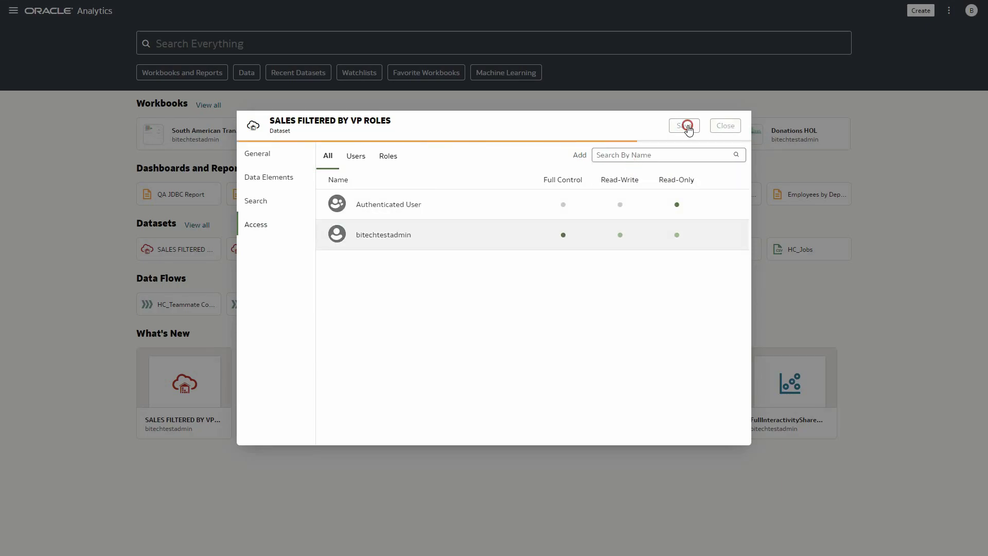
{"action": "left_click", "coordinate": [725, 126]}
{"action": "left_click", "coordinate": [971, 10]}
{"action": "left_click", "coordinate": [924, 104]}
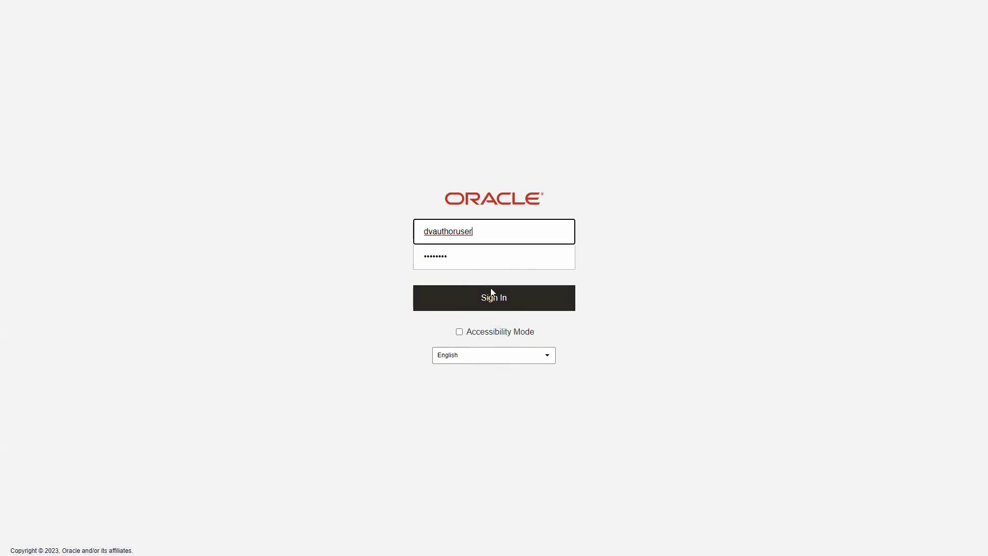
Step: Sign in as the Americas user and open SALES FILTERED BY VP ROLES in a new workbook
{"action": "left_click", "coordinate": [491, 291]}
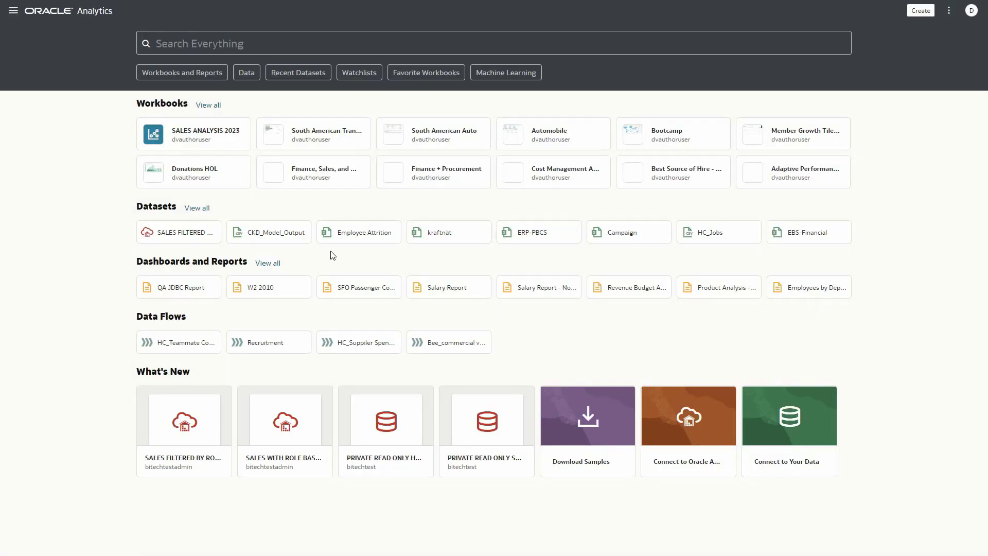
{"action": "left_click", "coordinate": [185, 243]}
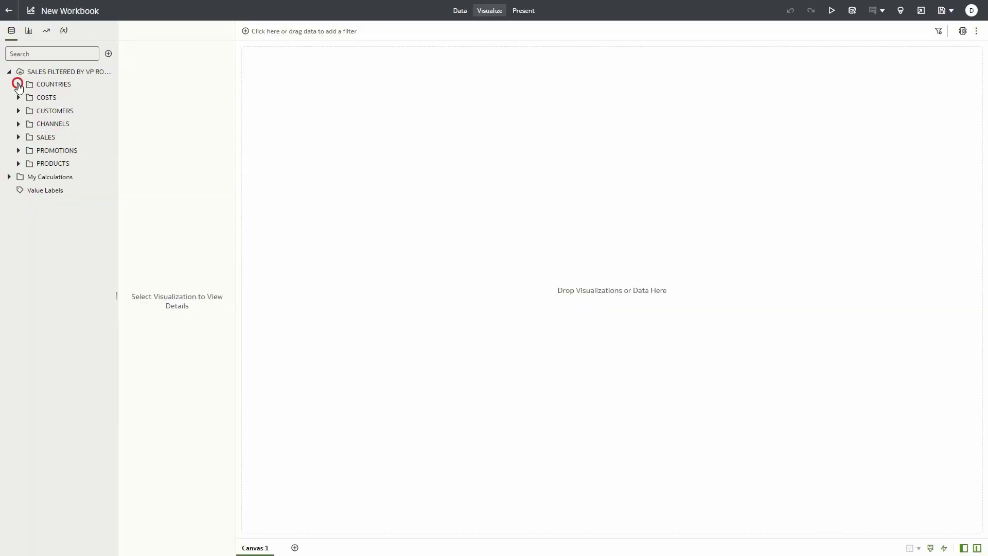
{"action": "left_click", "coordinate": [18, 84]}
{"action": "left_click", "coordinate": [18, 268]}
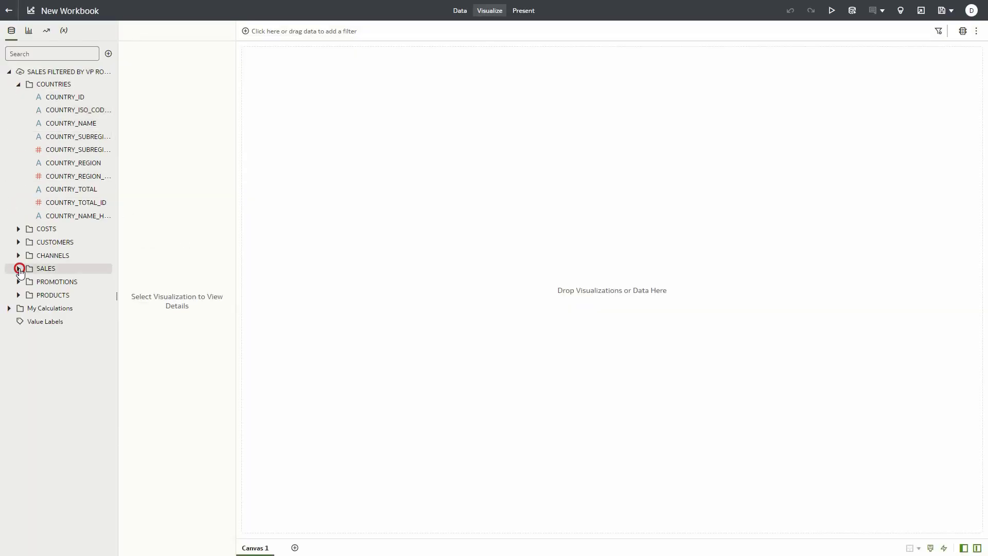
Step: Build a table of COUNTRY_REGION, COUNTRY_NAME, QUANTITY_SOLD and AMOUNT_SOLD showing Americas only, then sign out
{"action": "left_click", "coordinate": [66, 163]}
{"action": "left_click", "coordinate": [67, 122], "text": "ctrl"}
{"action": "left_click", "coordinate": [70, 346], "text": "ctrl"}
{"action": "left_click", "coordinate": [67, 360], "text": "ctrl"}
{"action": "right_click", "coordinate": [63, 351]}
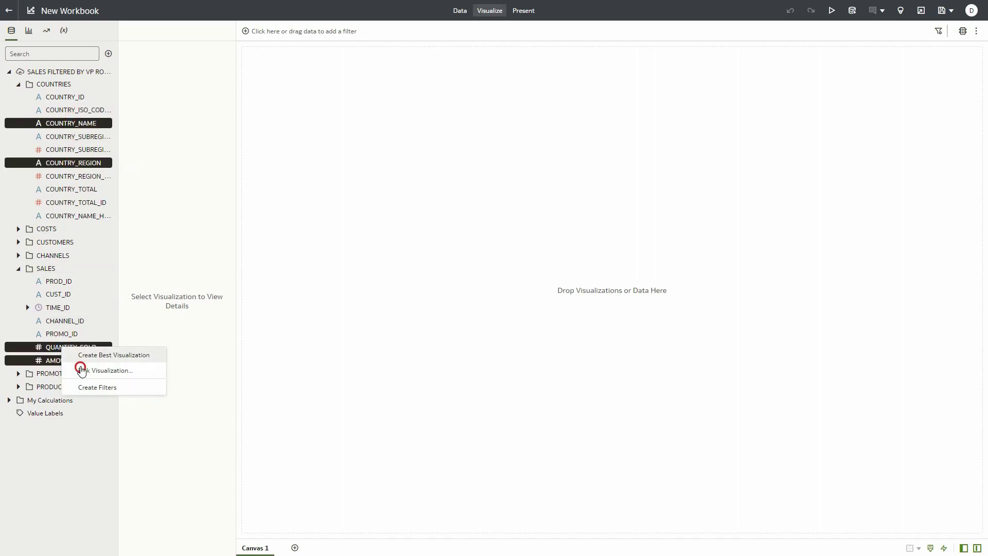
{"action": "left_click", "coordinate": [81, 370]}
{"action": "left_click", "coordinate": [101, 449]}
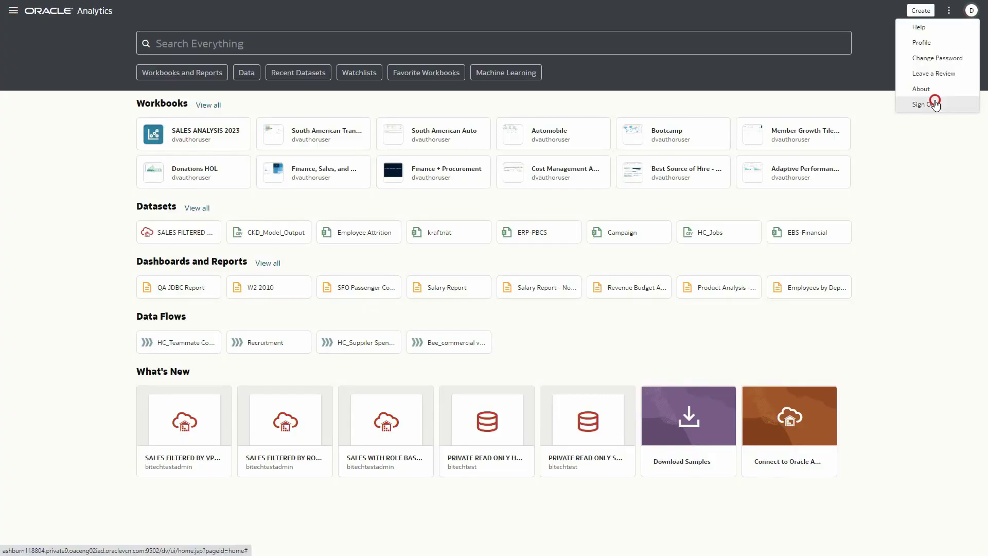
{"action": "left_click", "coordinate": [935, 101]}
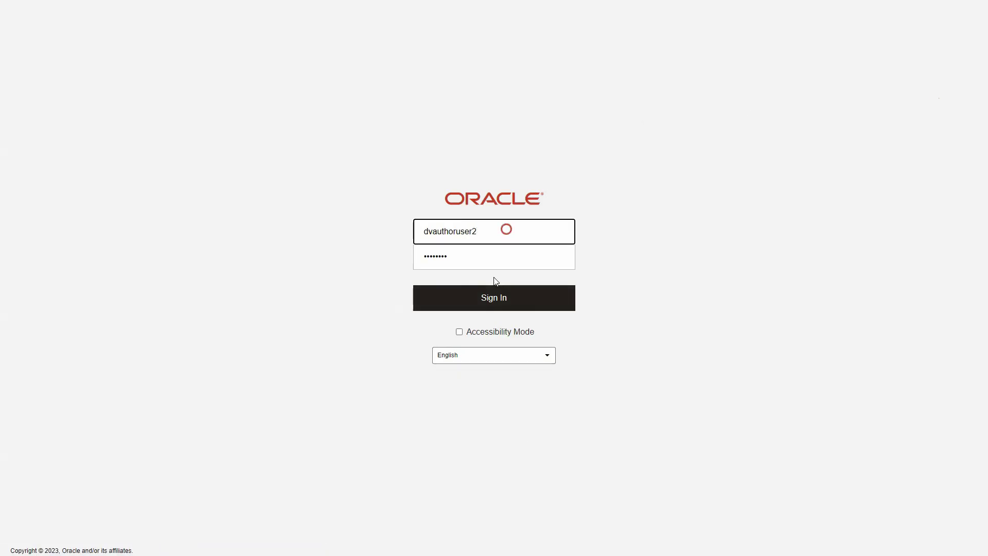
Step: Sign in as the Europe user and open SALES FILTERED BY VP ROLES in a new workbook
{"action": "left_click", "coordinate": [493, 298]}
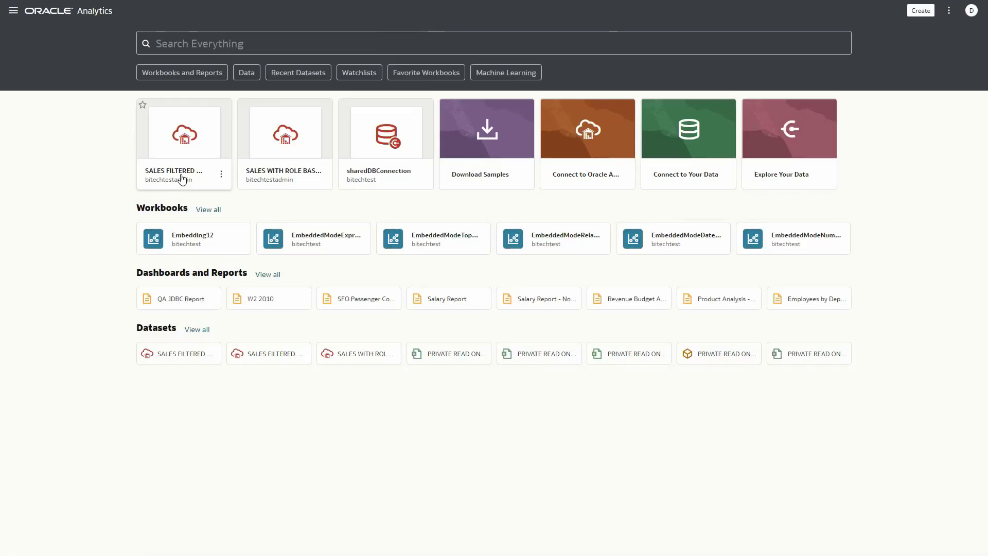
{"action": "left_click", "coordinate": [182, 173]}
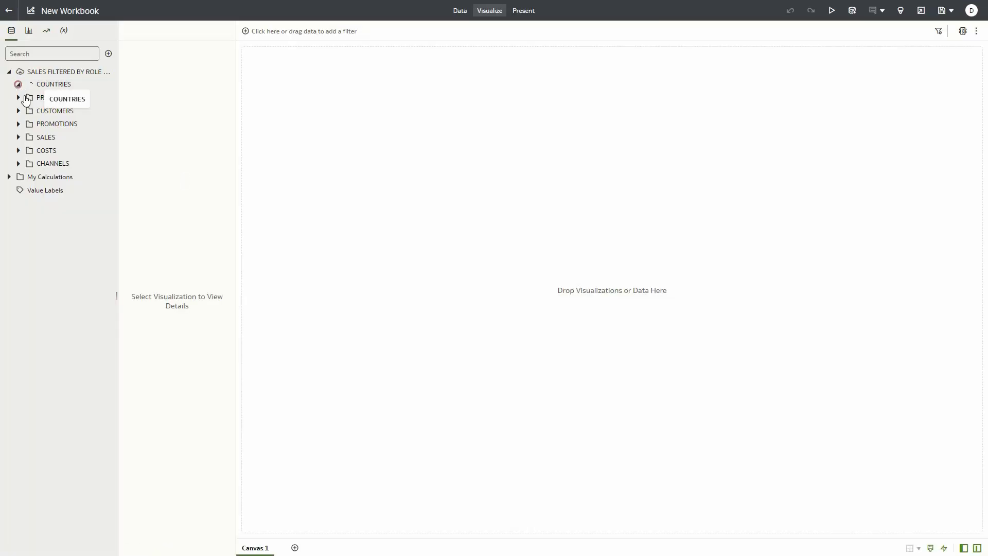
{"action": "left_click", "coordinate": [19, 268]}
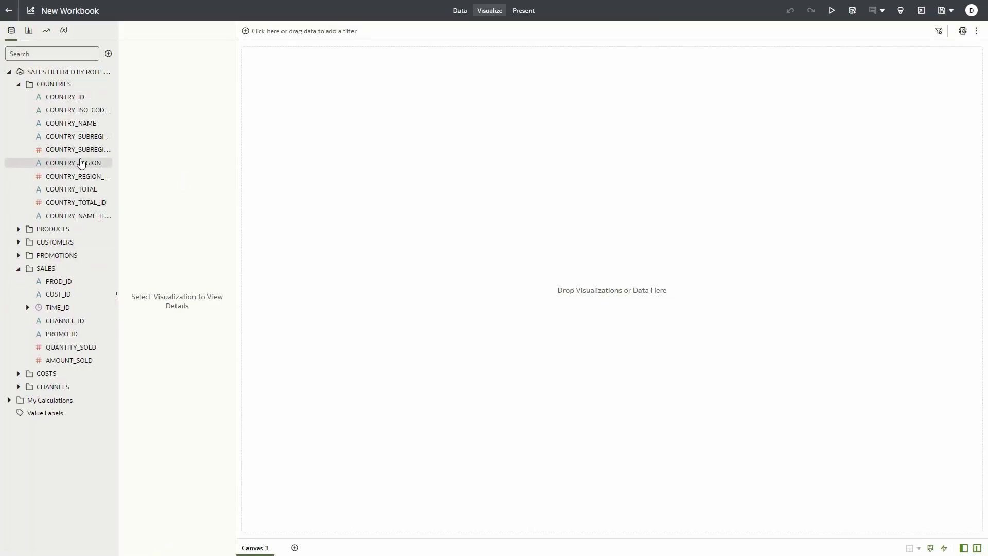
Step: Build a table of COUNTRY_REGION, COUNTRY_NAME, QUANTITY_SOLD and AMOUNT_SOLD showing only Europe rows
{"action": "left_click", "coordinate": [80, 163]}
{"action": "left_click", "coordinate": [72, 123], "text": "ctrl"}
{"action": "left_click", "coordinate": [55, 347], "text": "ctrl"}
{"action": "left_click", "coordinate": [55, 359], "text": "ctrl"}
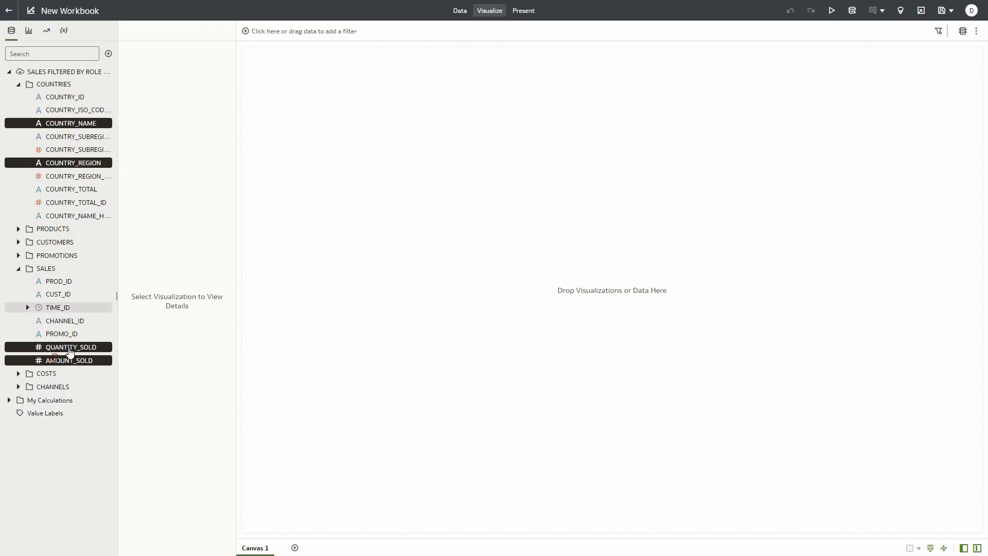
{"action": "right_click", "coordinate": [70, 351]}
{"action": "left_click", "coordinate": [103, 368]}
{"action": "left_click", "coordinate": [80, 450]}
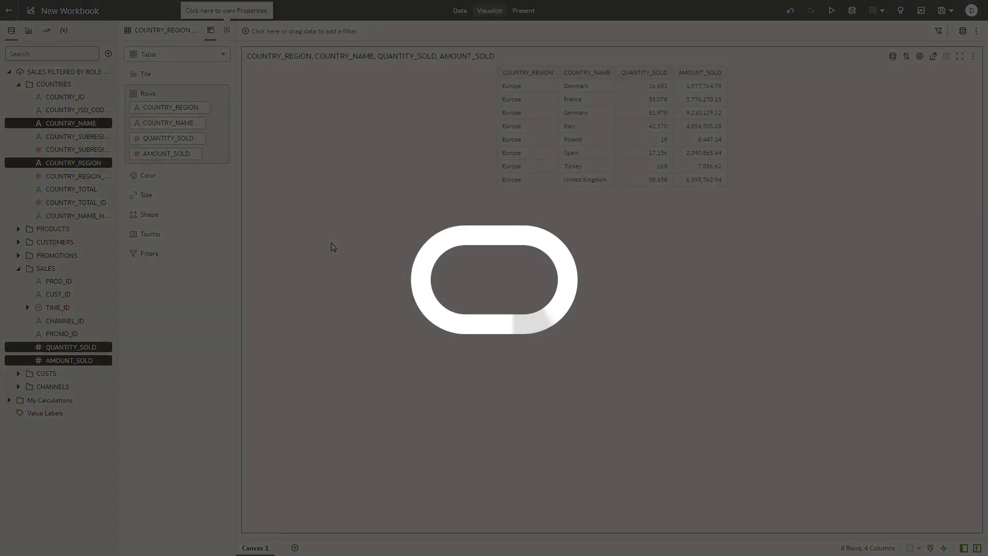